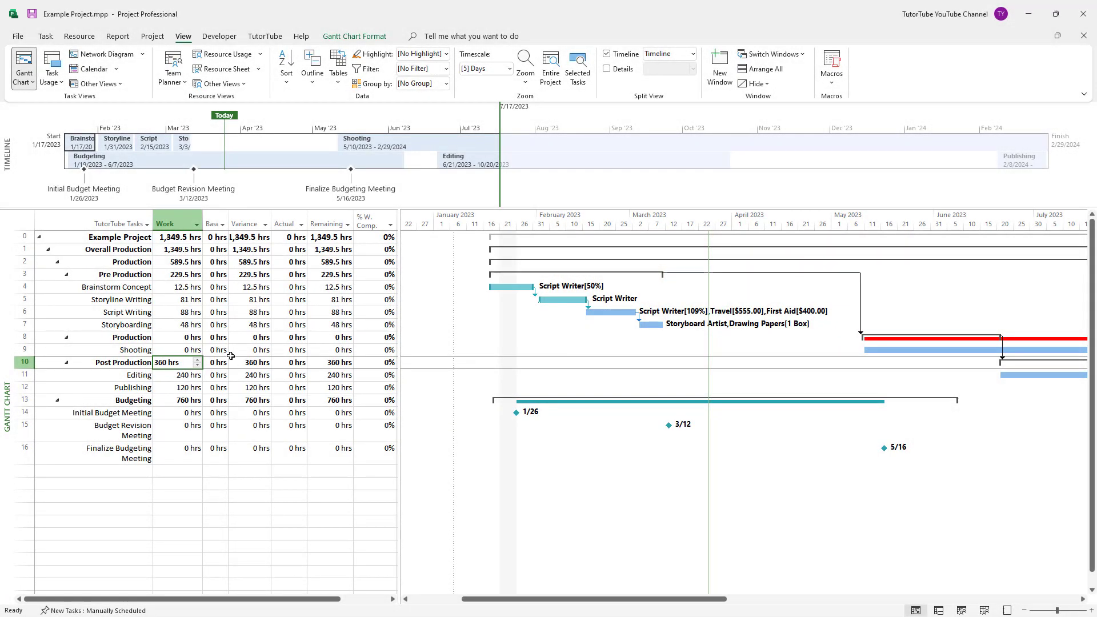
Switch from the Gantt Chart to the built-in standalone Timeline view
click(230, 356)
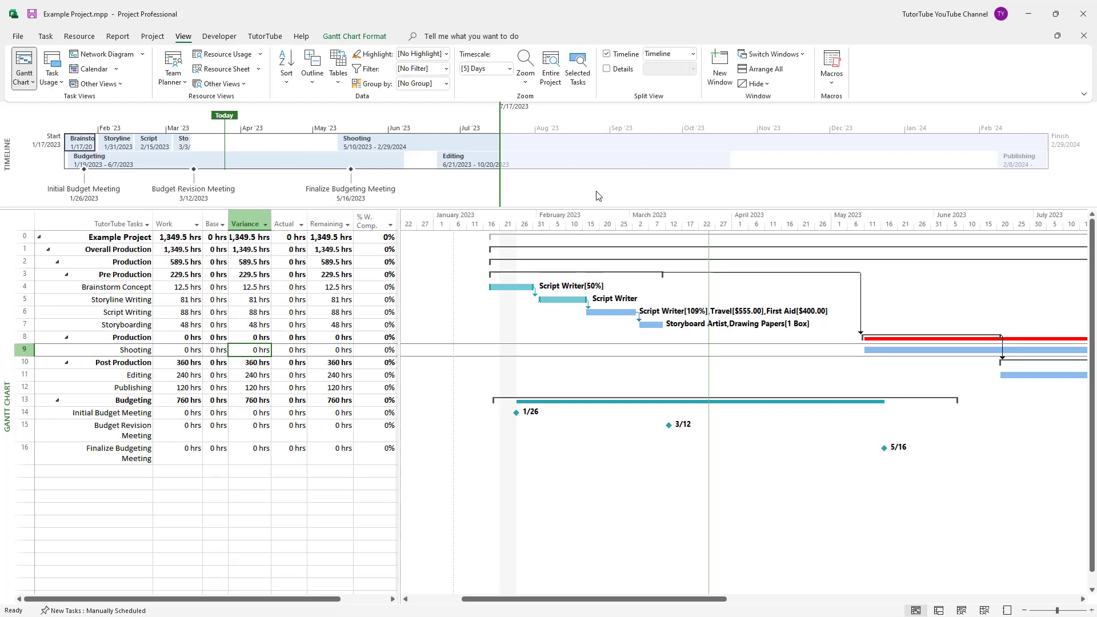
mouse_move(522, 175)
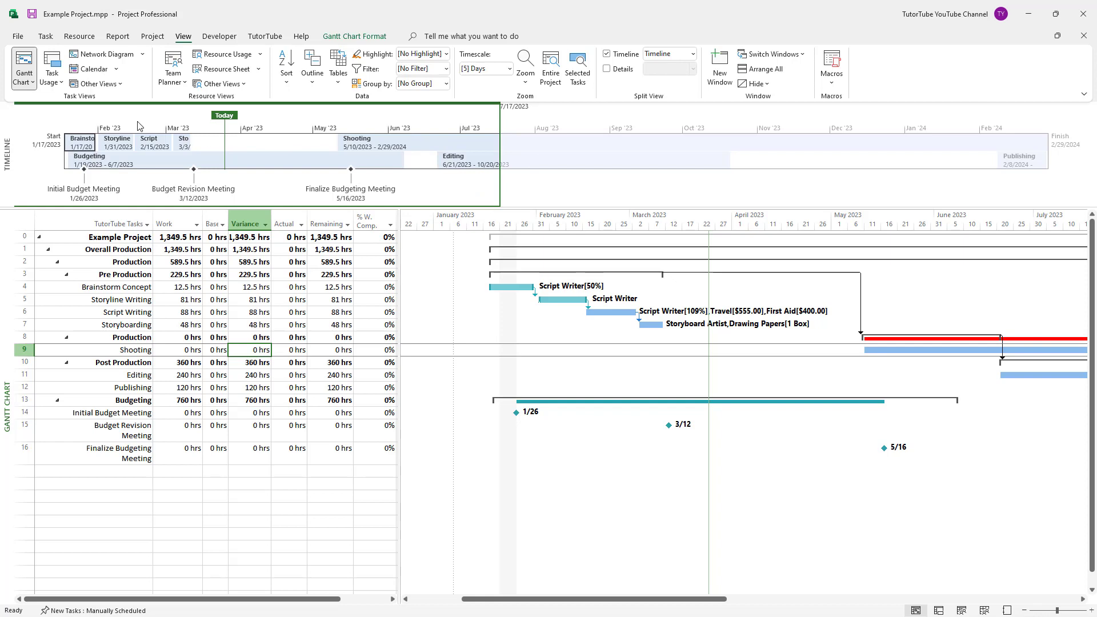
click(45, 36)
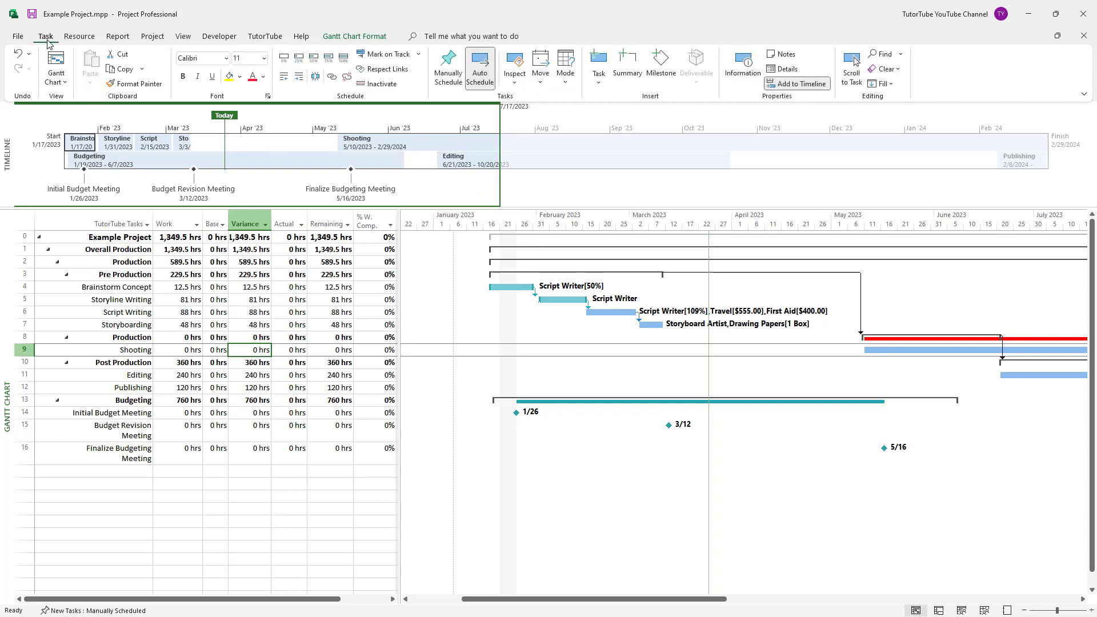
click(64, 84)
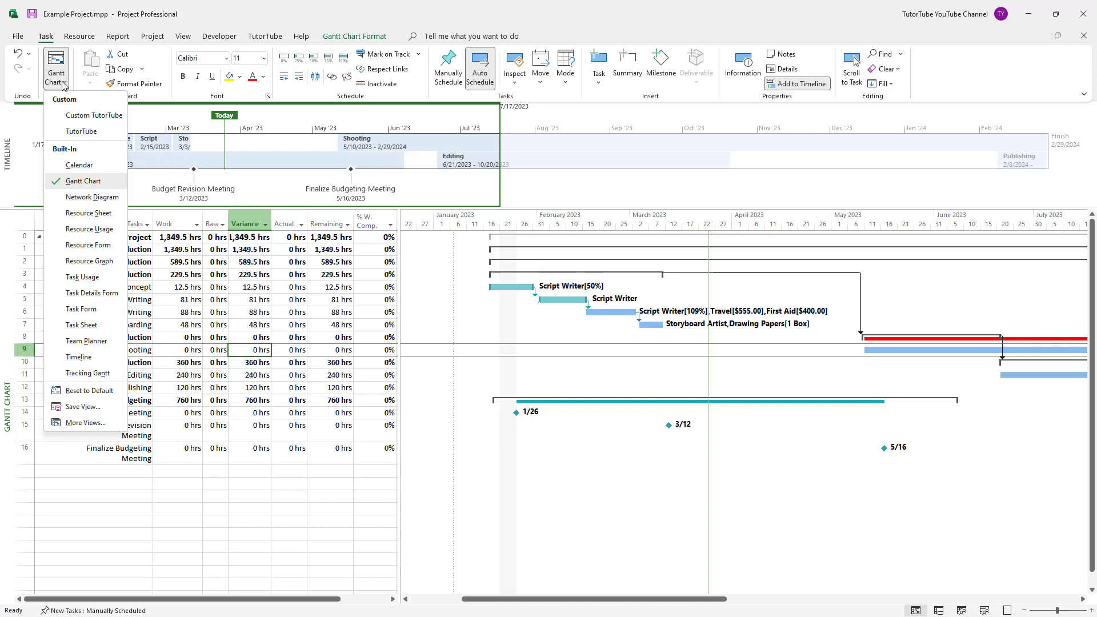
click(80, 357)
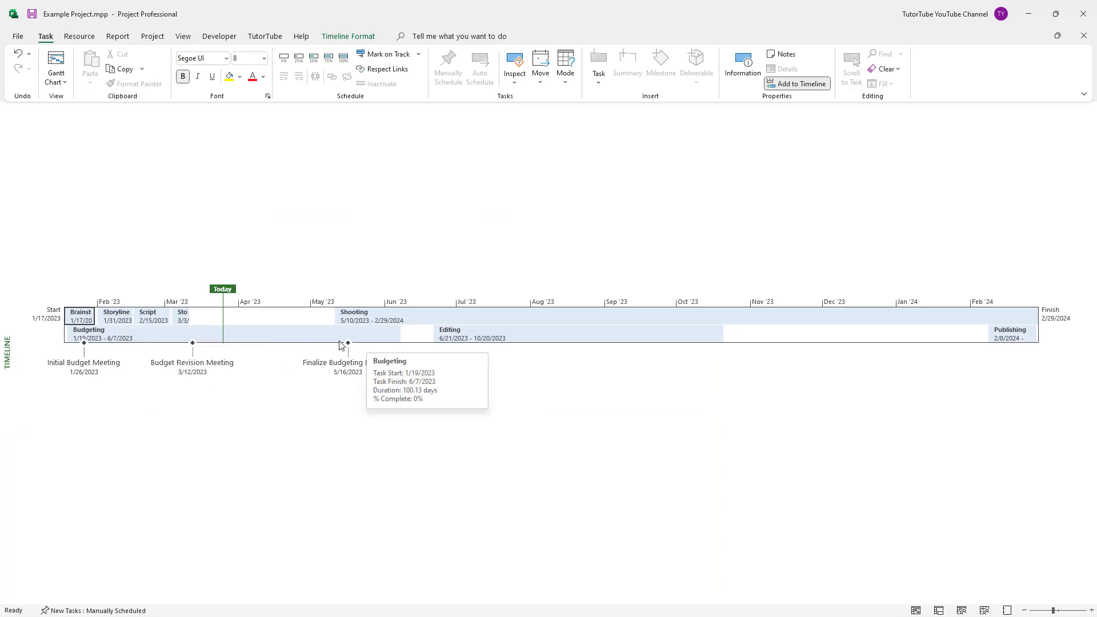
Select the Shooting bar on the timeline and show its Timeline Format commands
click(383, 317)
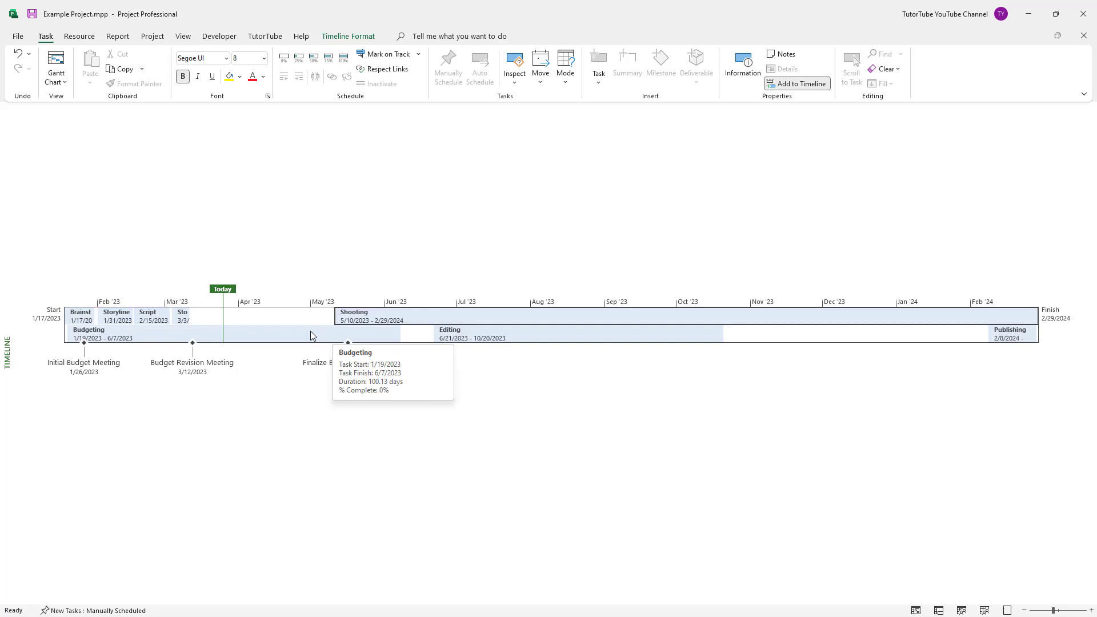
click(283, 423)
click(383, 322)
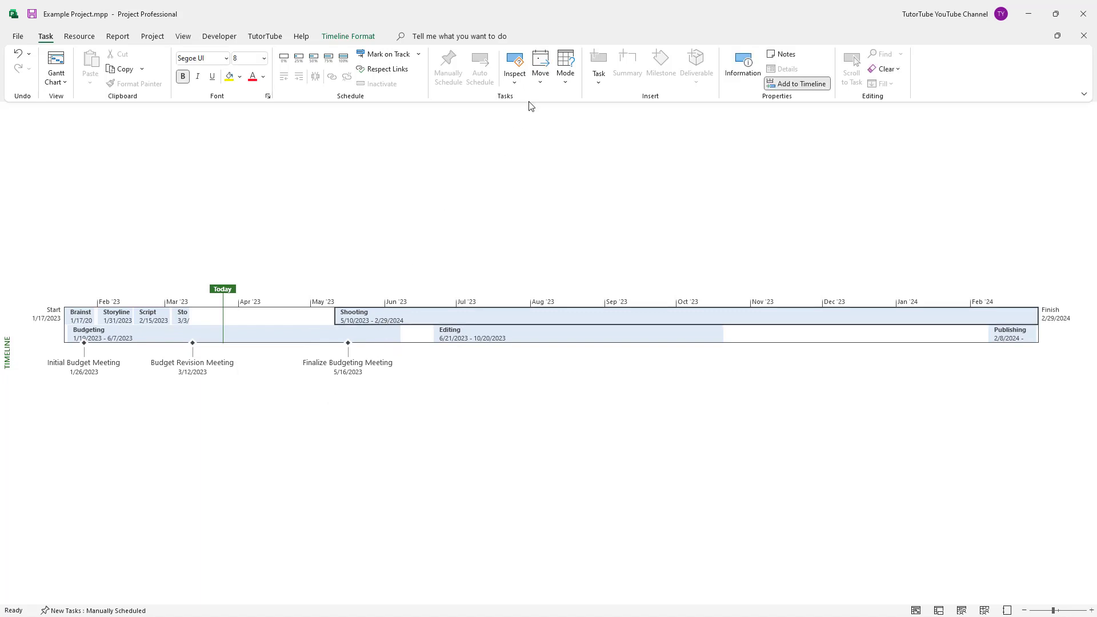
click(375, 38)
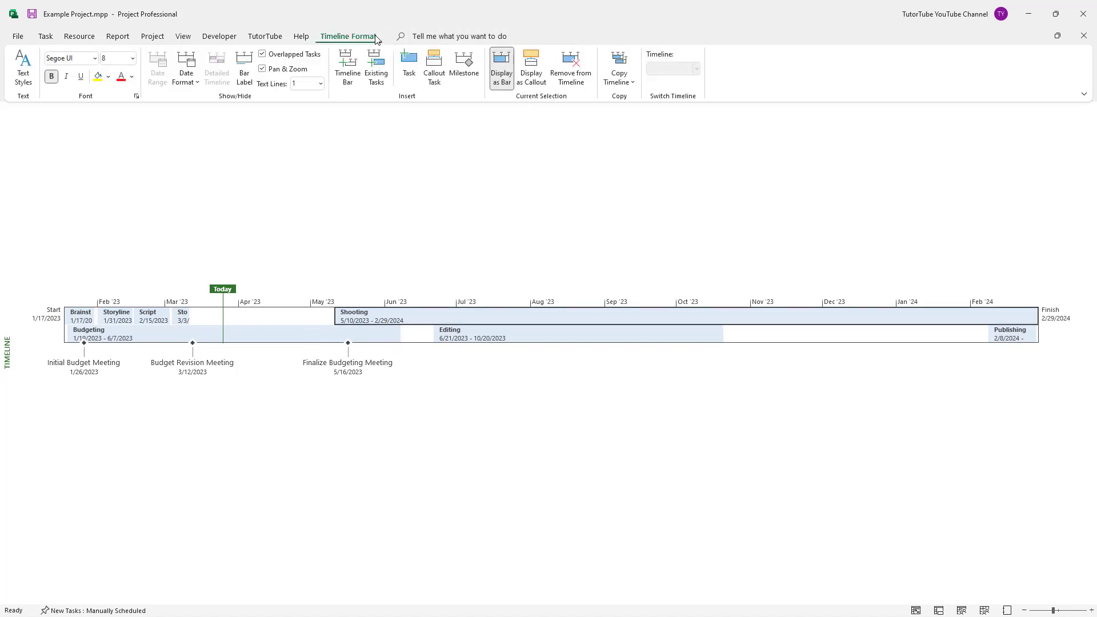
click(531, 81)
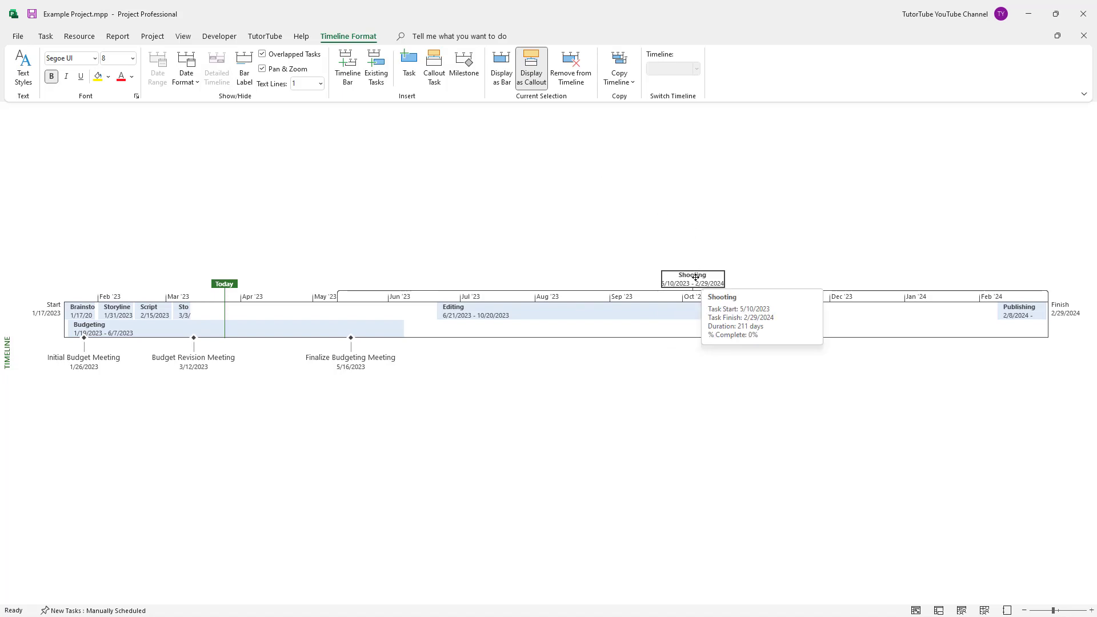
mouse_move(687, 281)
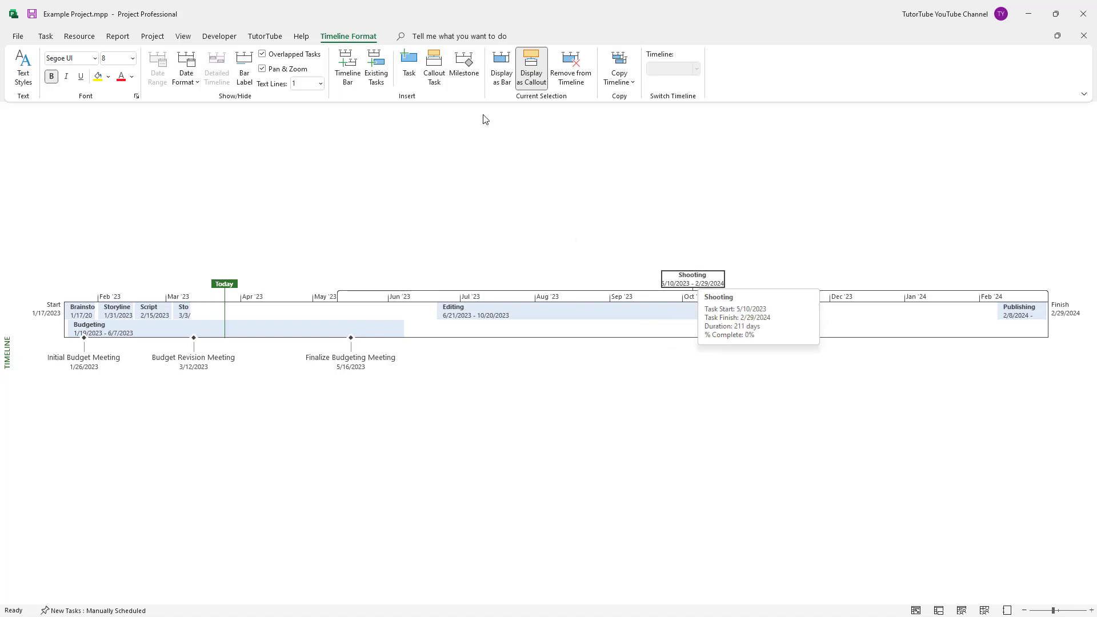
click(502, 71)
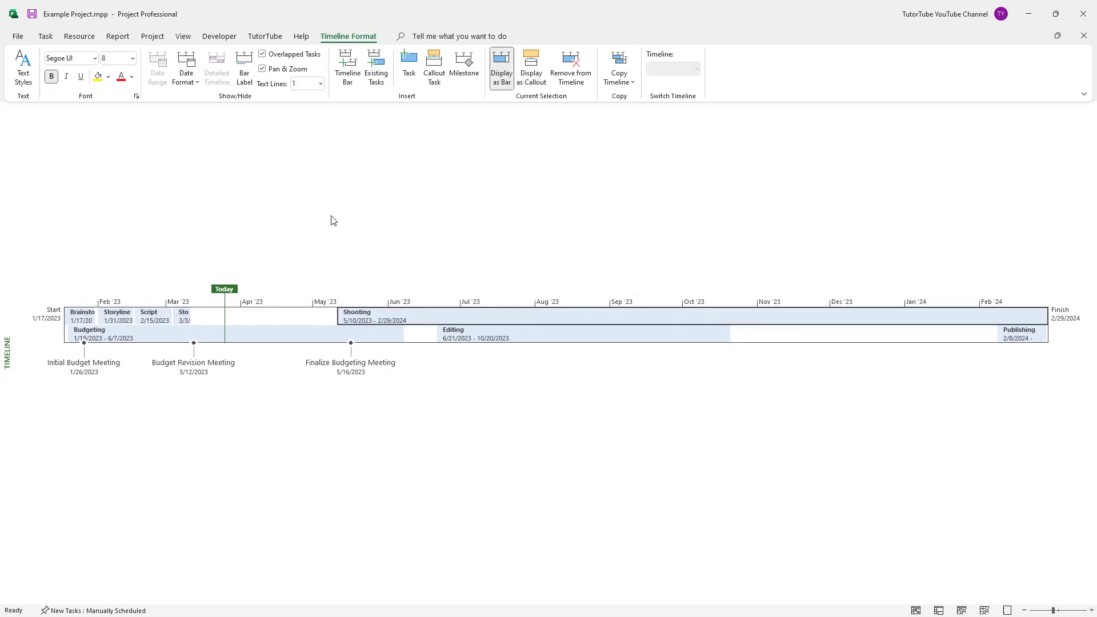
Return to the Gantt Chart view and turn on the Timeline pane above it
click(48, 35)
click(55, 83)
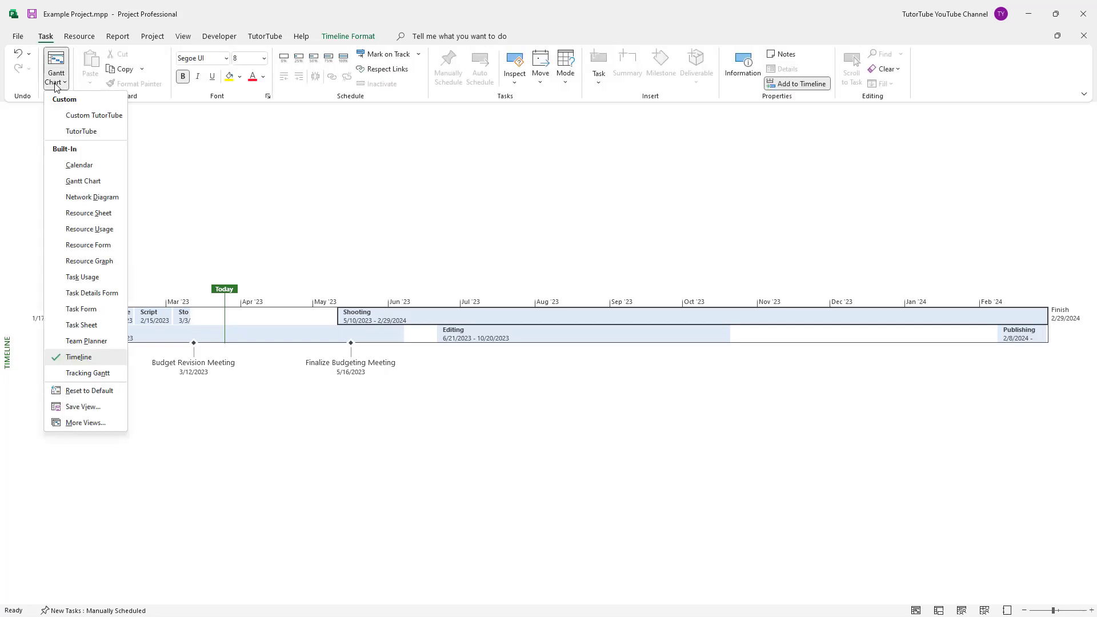
click(84, 181)
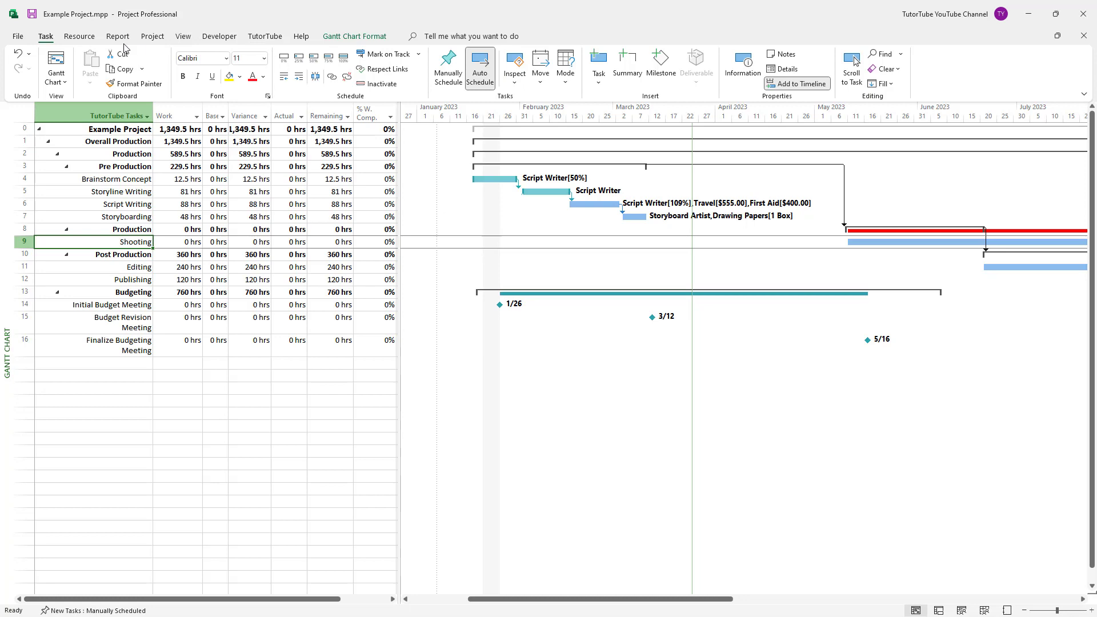
click(183, 36)
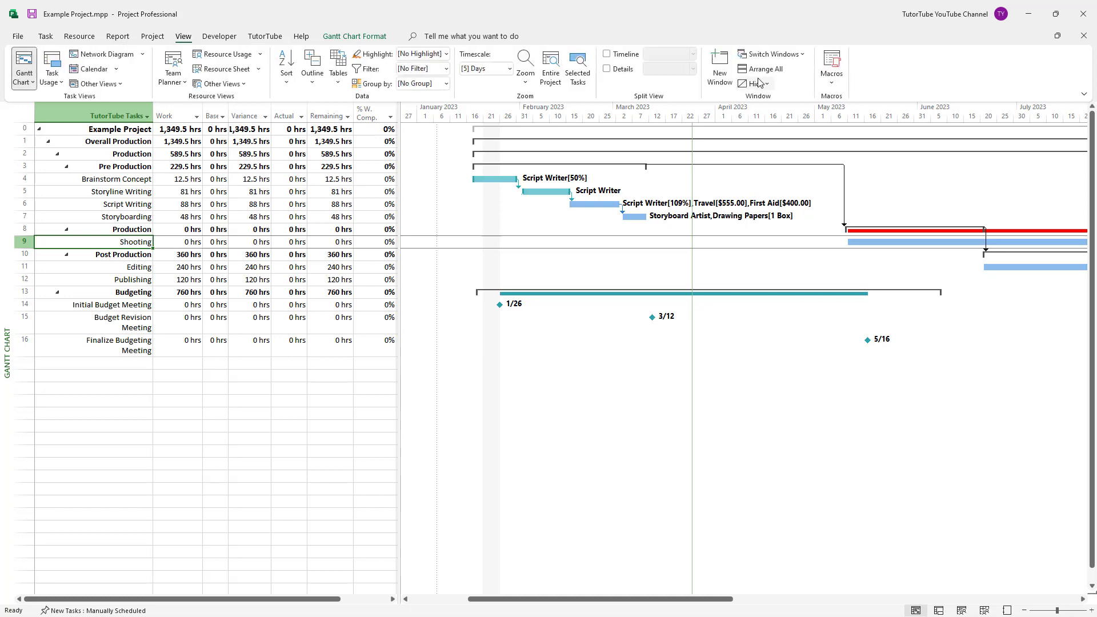
click(606, 54)
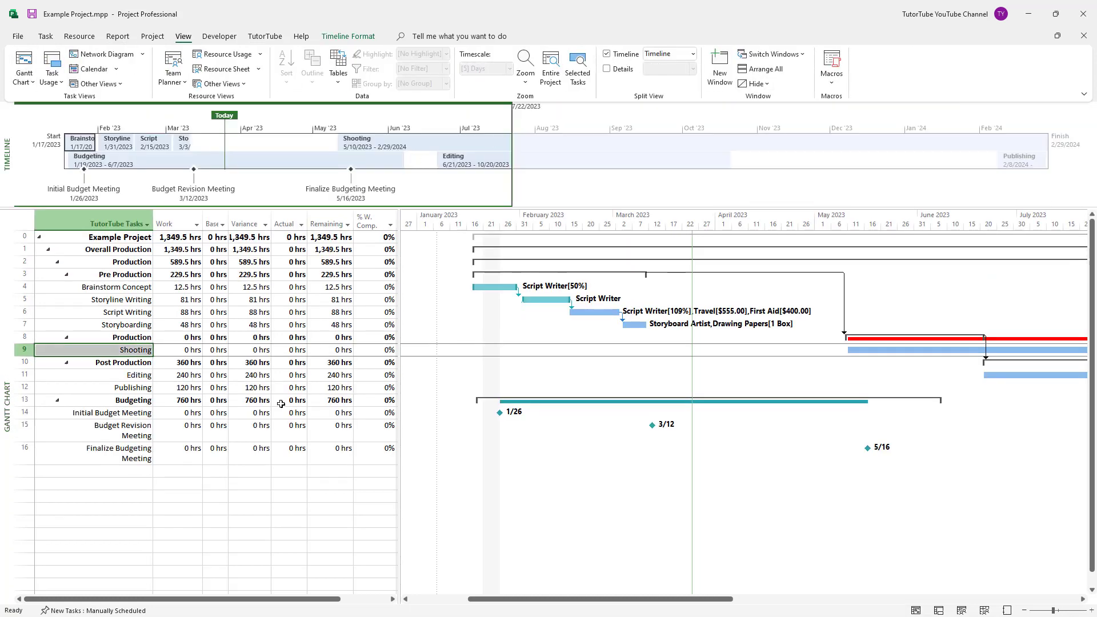
click(131, 250)
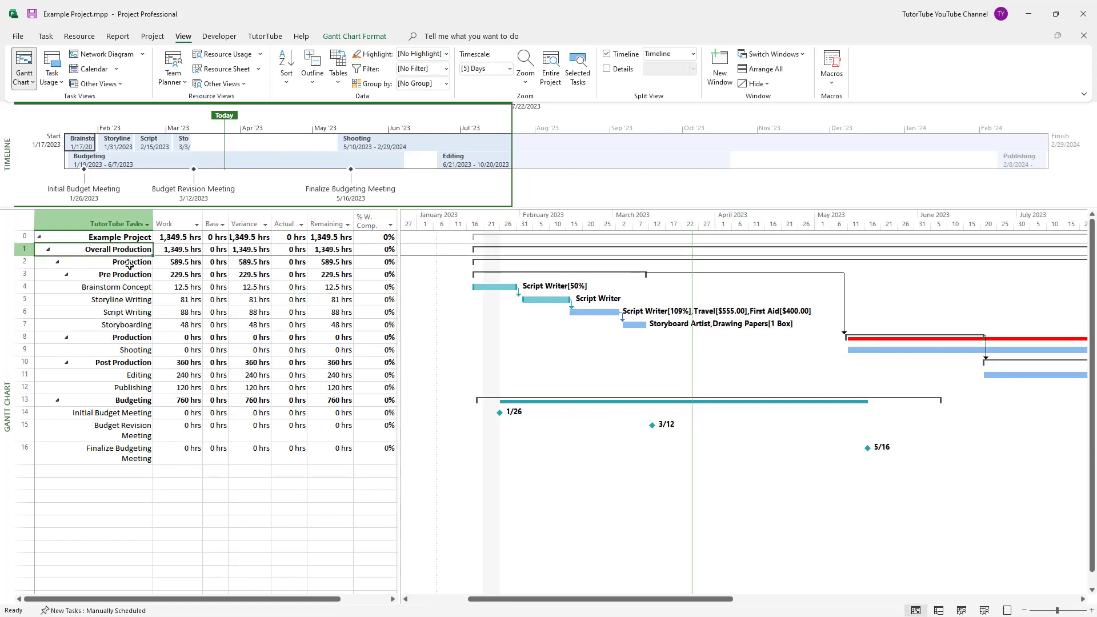
click(130, 265)
click(126, 249)
click(132, 262)
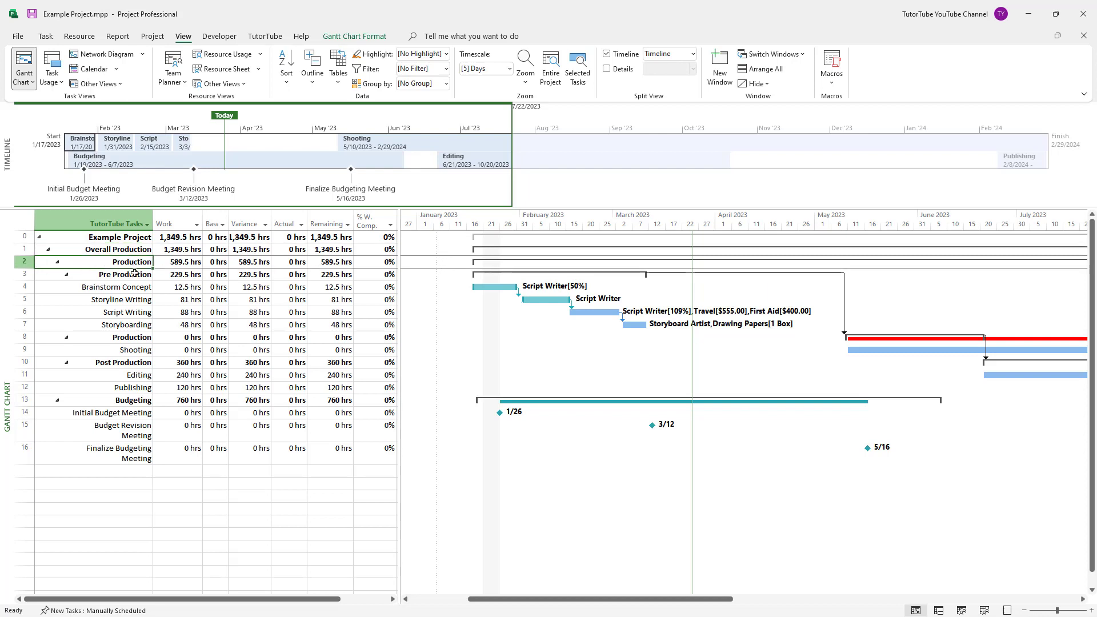
click(135, 276)
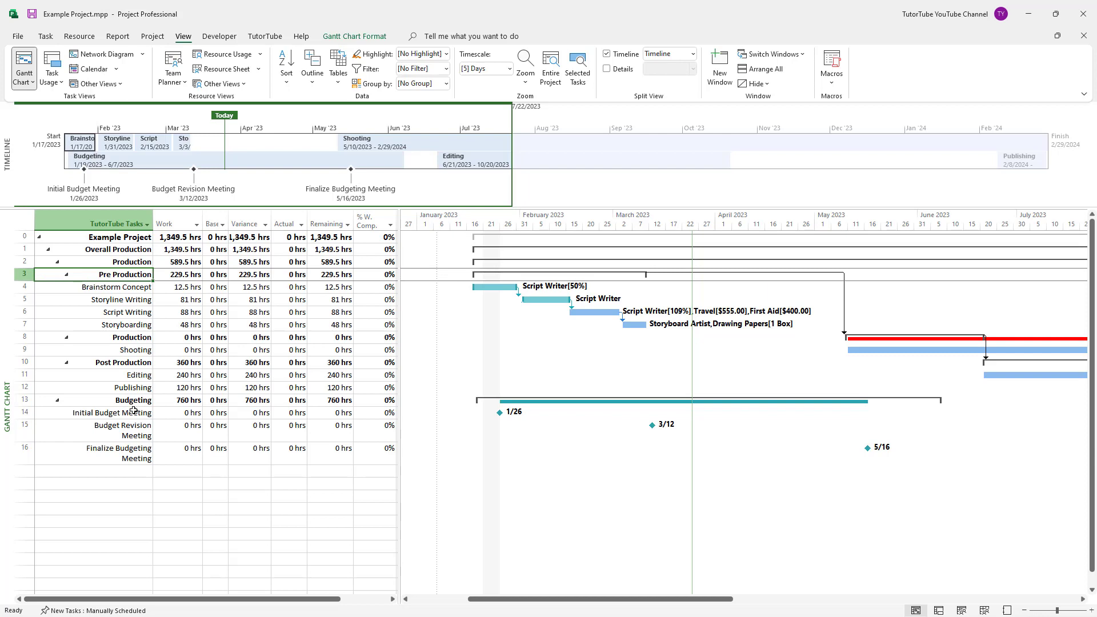
click(116, 287)
click(119, 276)
Add Pre Production, Production and Post Production to the timeline, then select their new bars
right_click(101, 276)
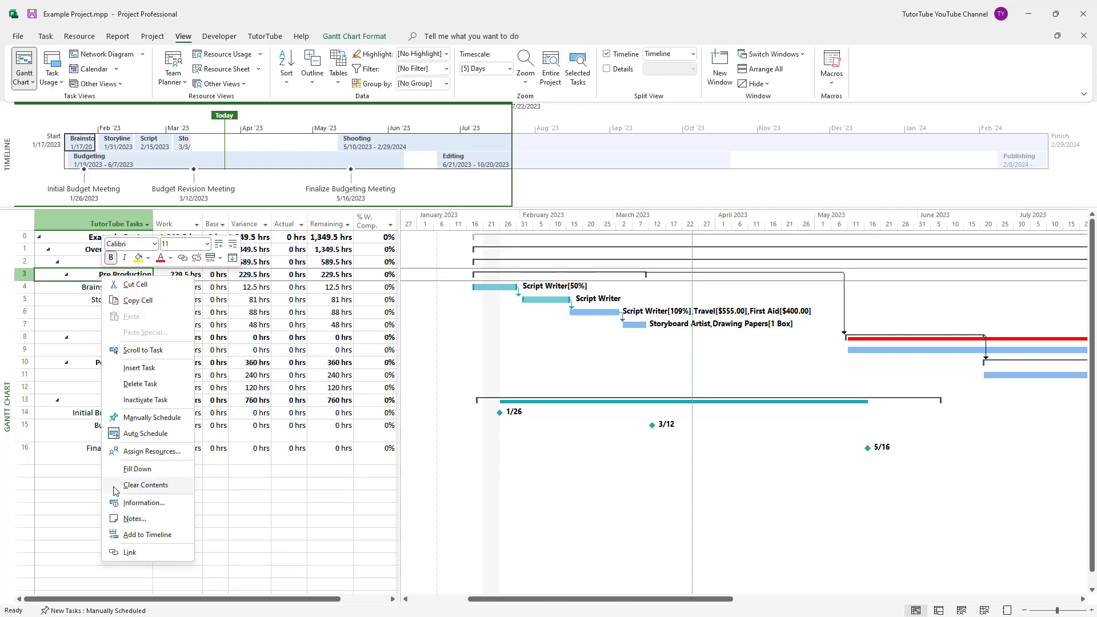
click(142, 535)
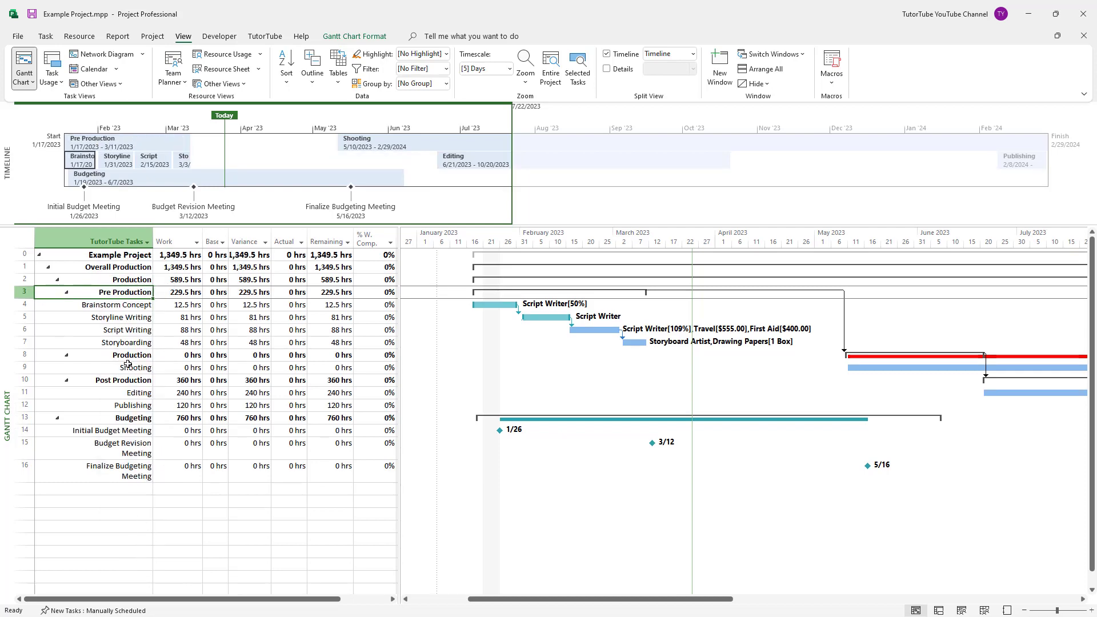
right_click(128, 354)
click(187, 333)
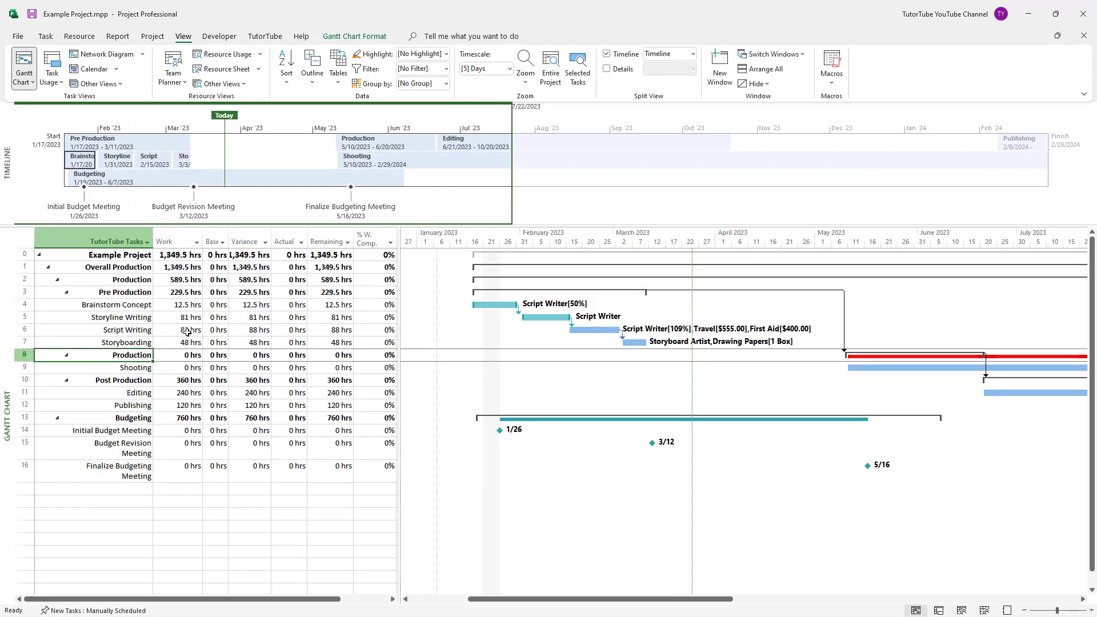
right_click(140, 381)
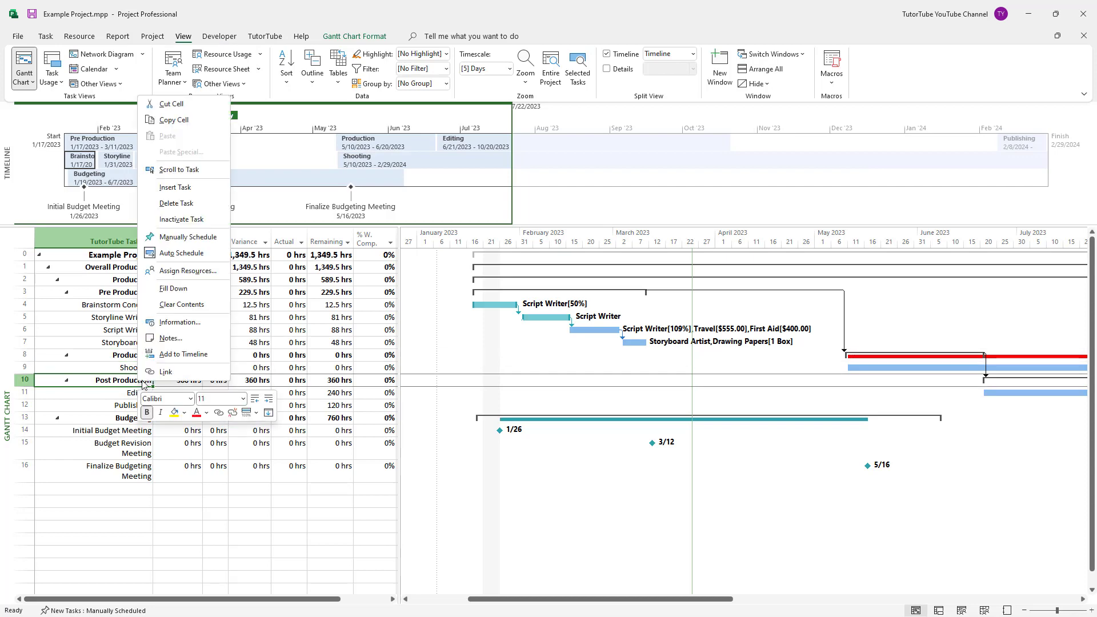
click(197, 355)
click(85, 144)
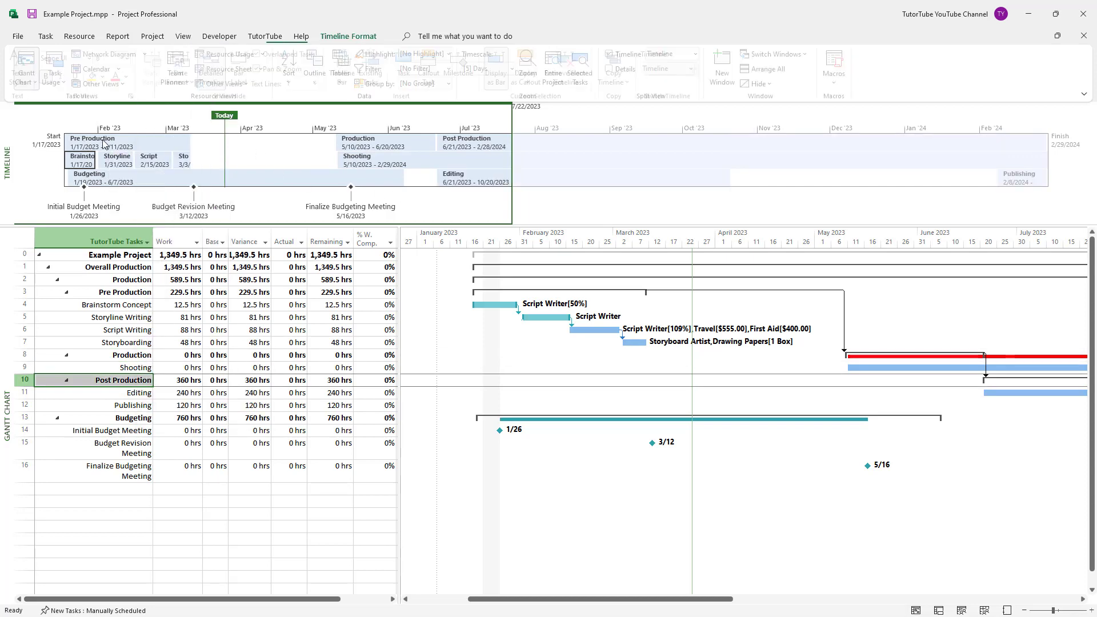
click(478, 142)
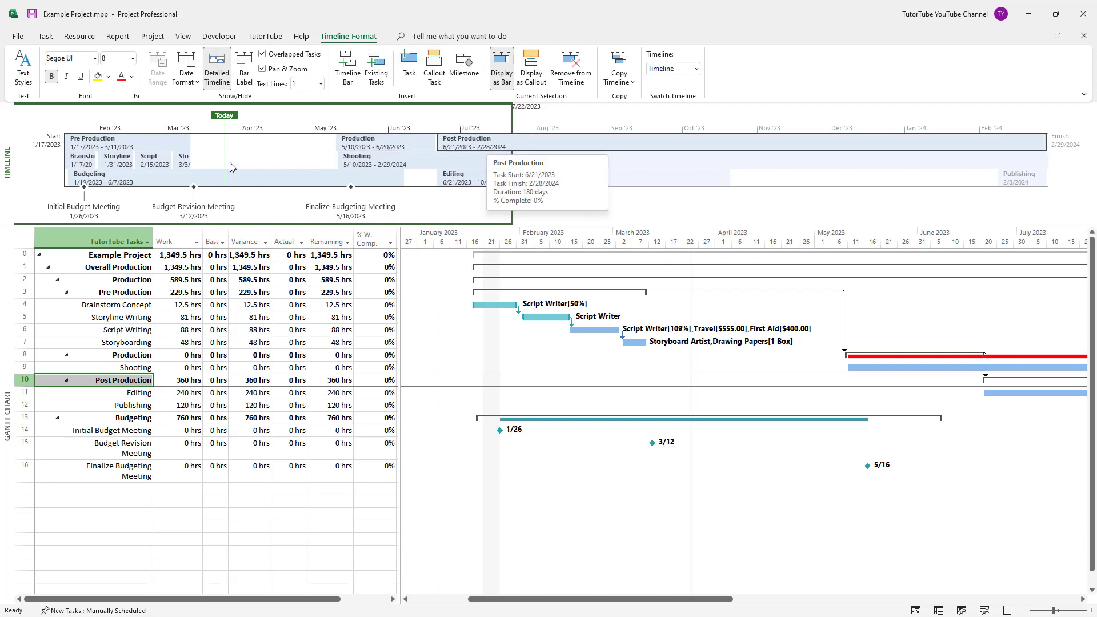
click(152, 145)
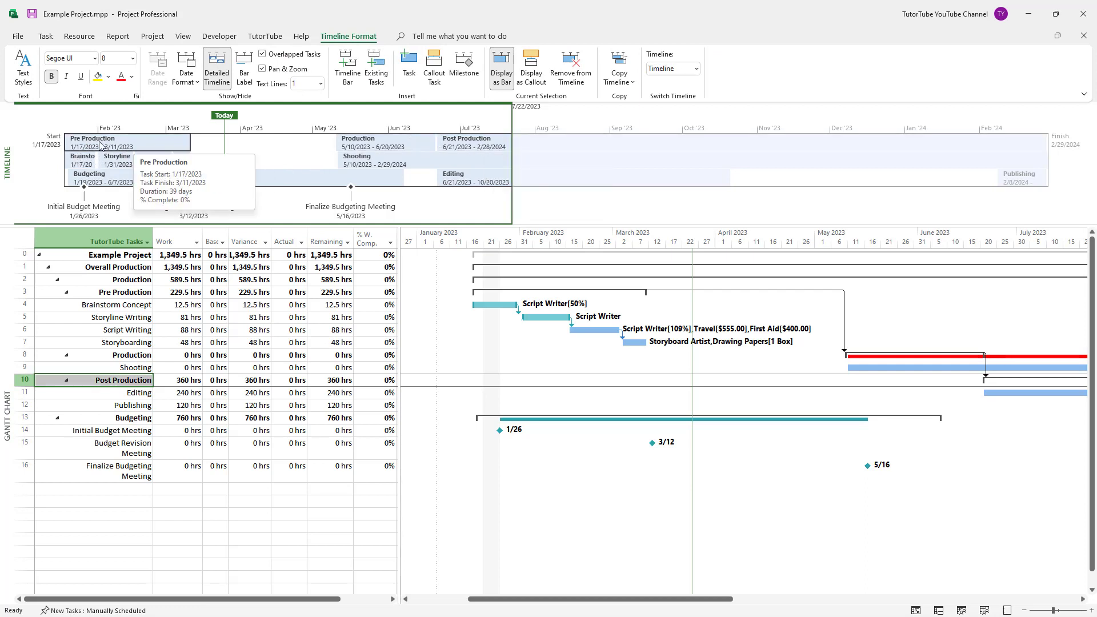
click(85, 161)
click(109, 162)
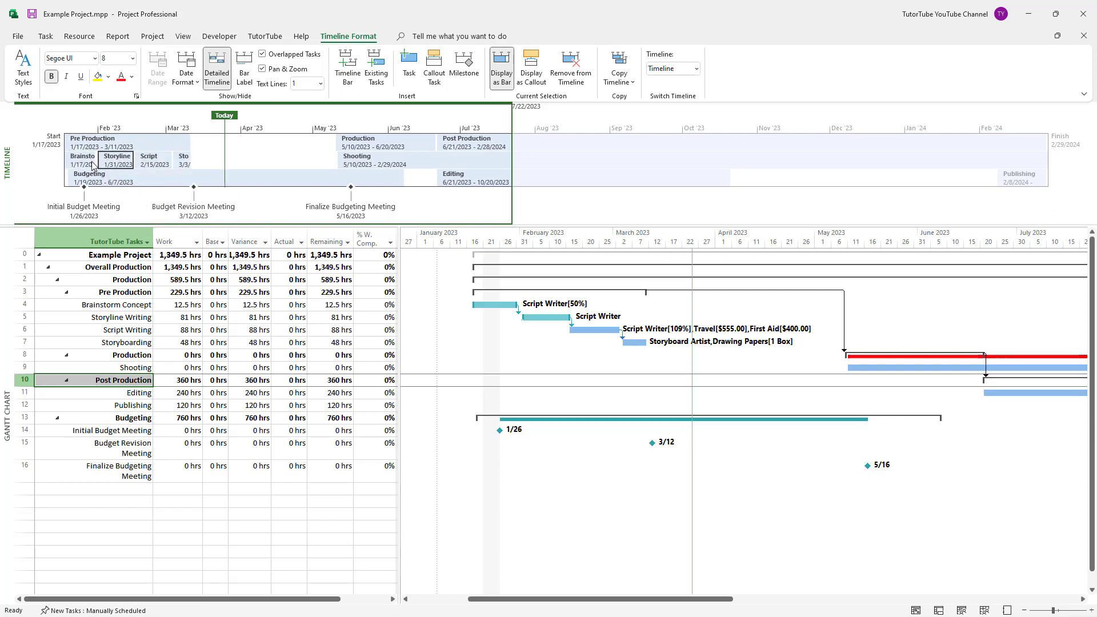
click(146, 164)
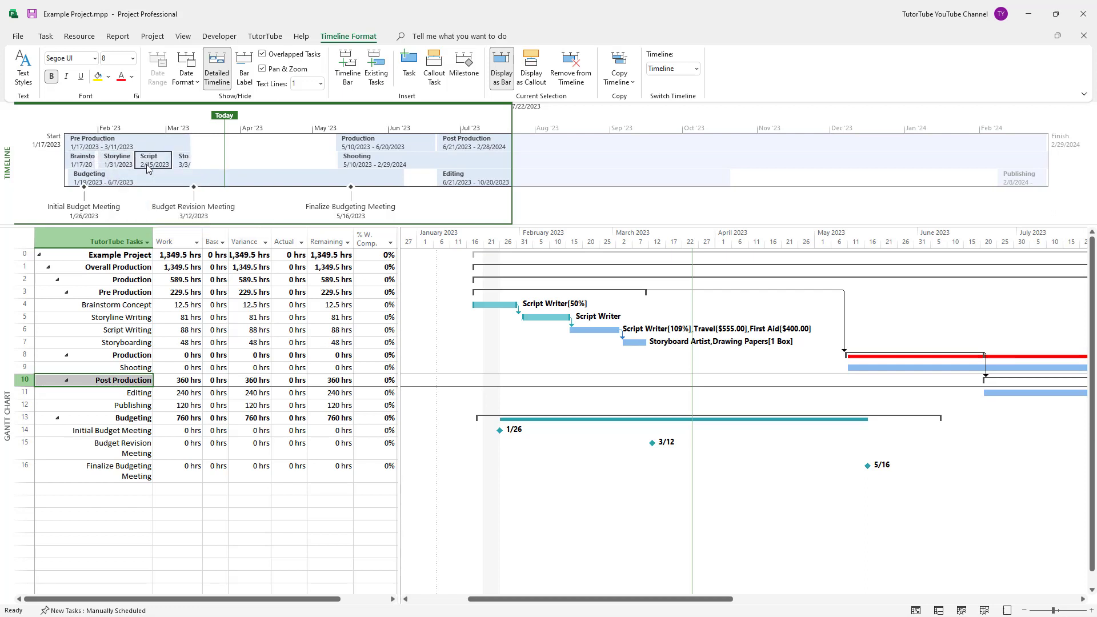
click(180, 162)
click(127, 143)
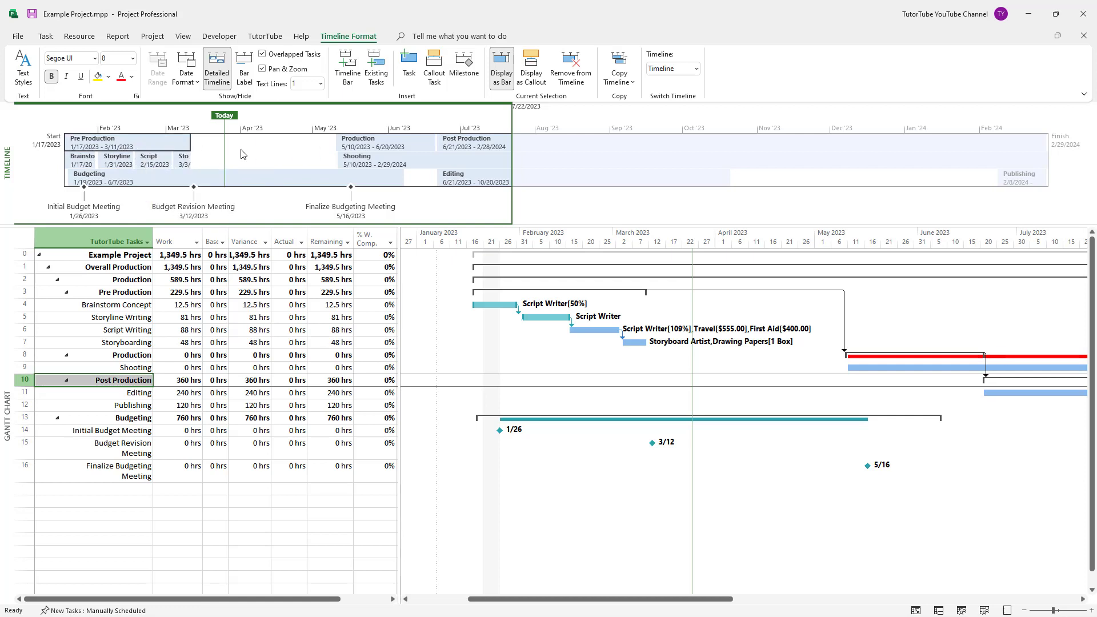
click(402, 149)
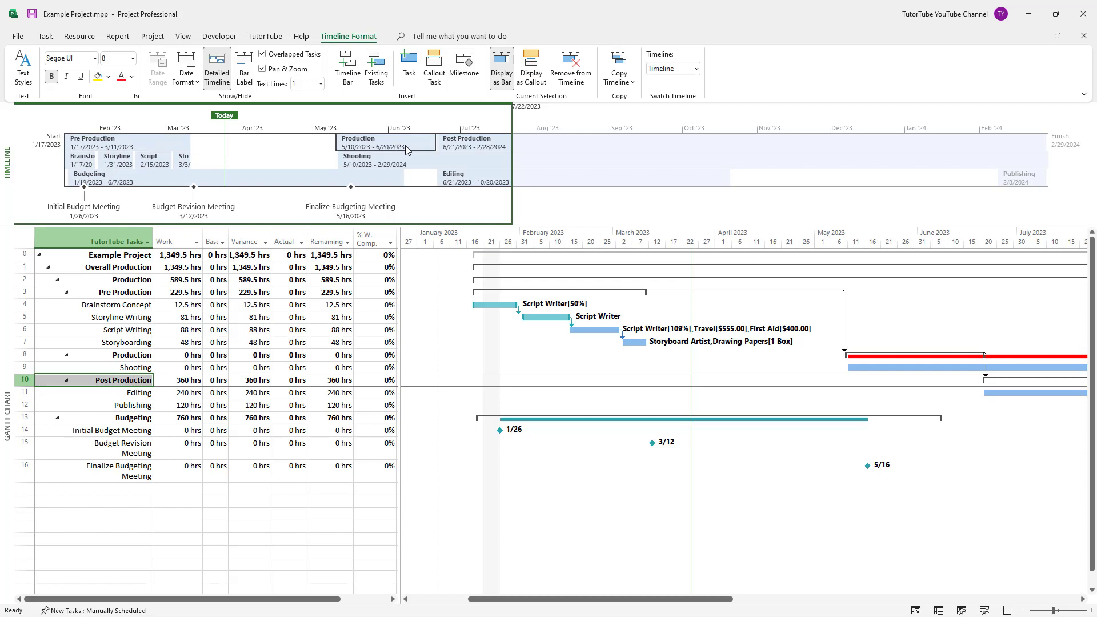
click(500, 148)
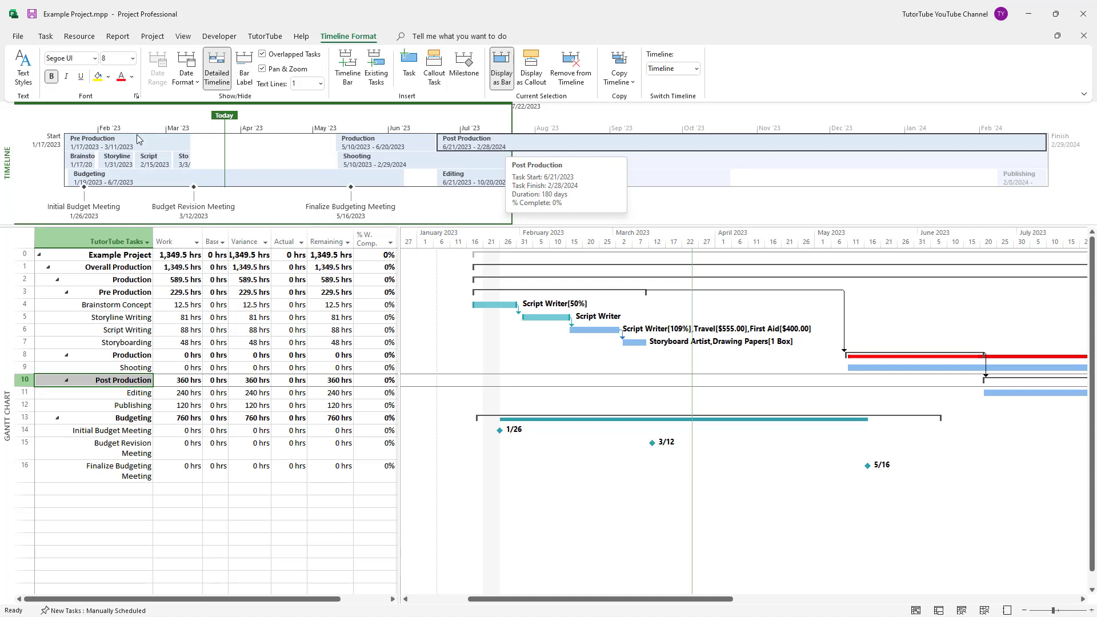
click(168, 140)
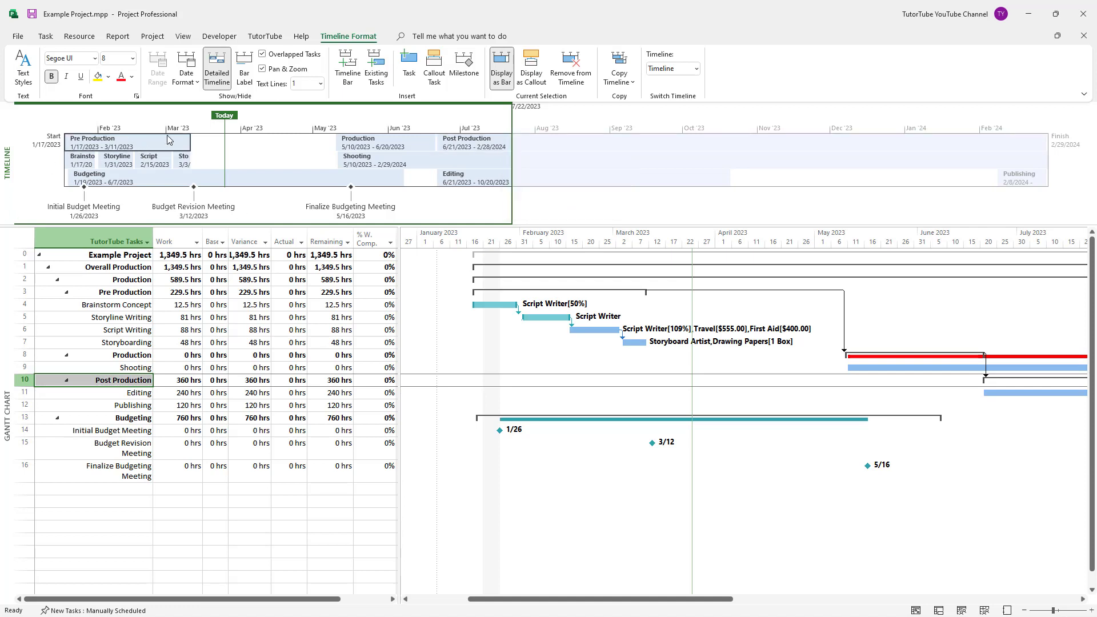
Display the Pre Production, Production and Post Production bars as callouts above the timeline
click(534, 68)
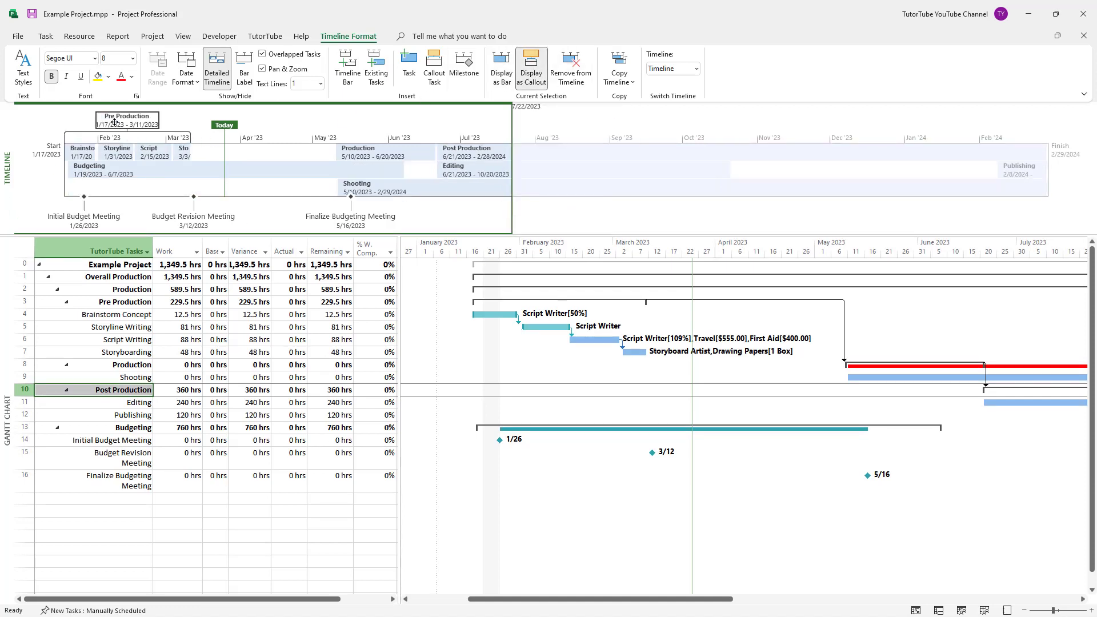
click(388, 152)
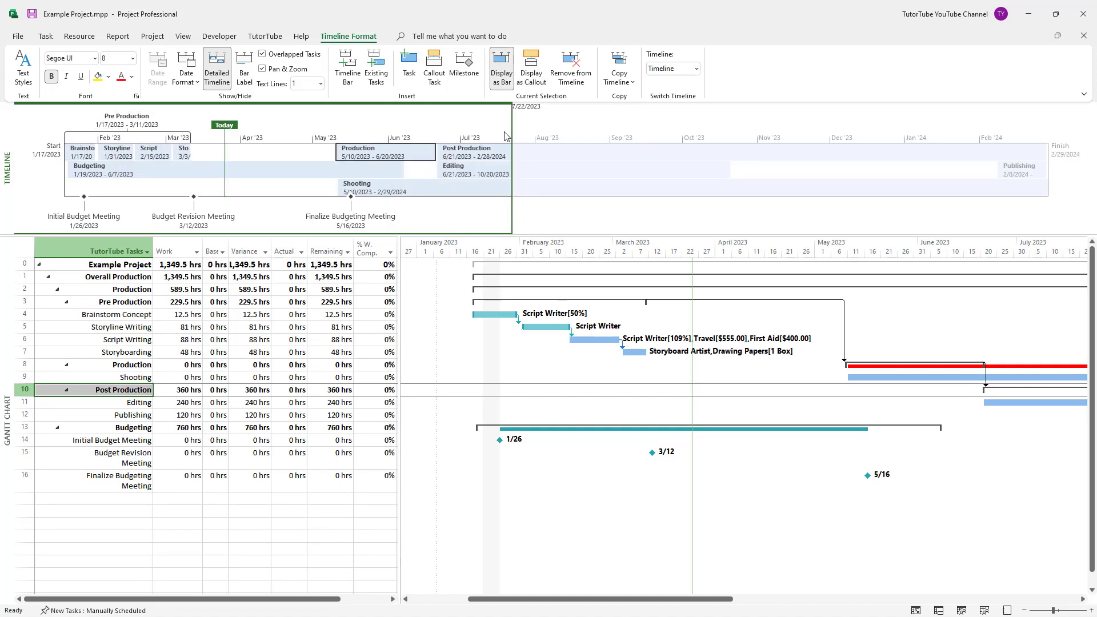
click(530, 72)
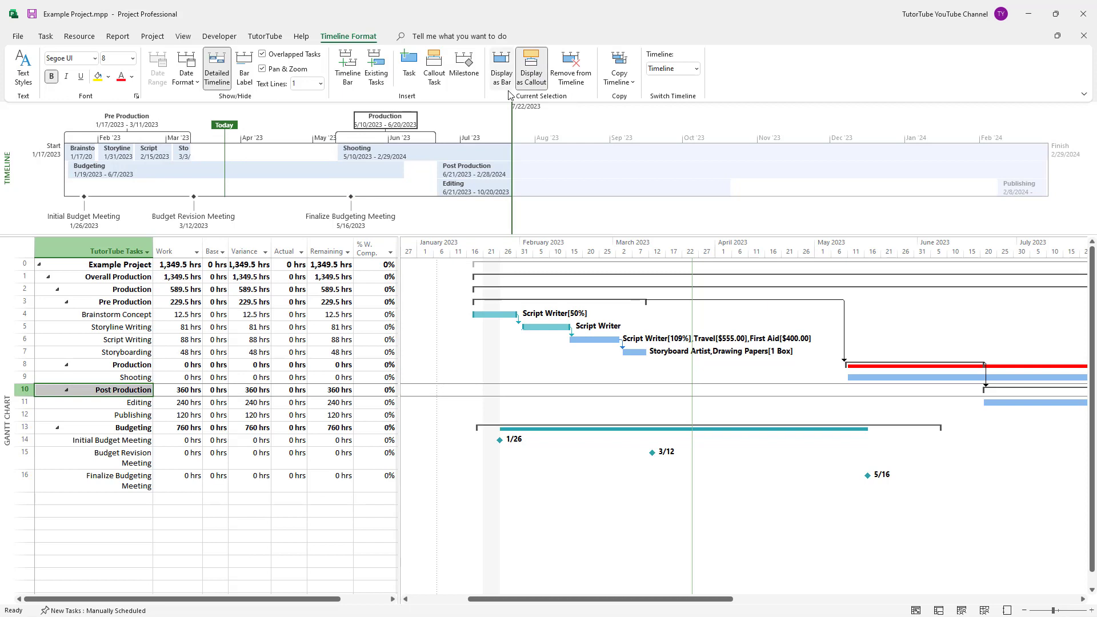
click(484, 170)
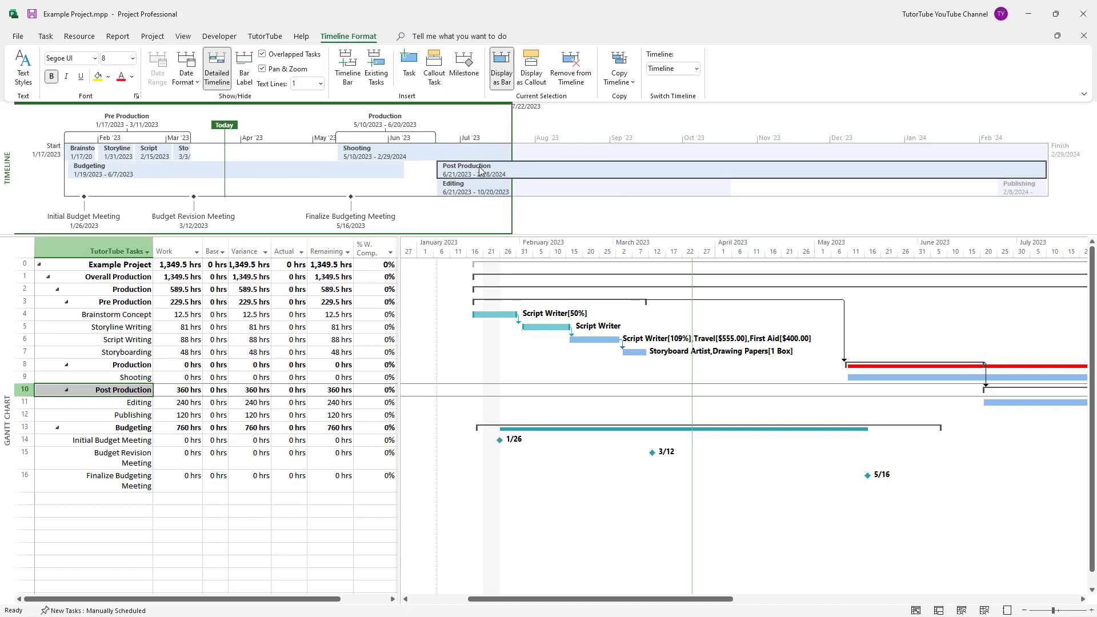
click(530, 72)
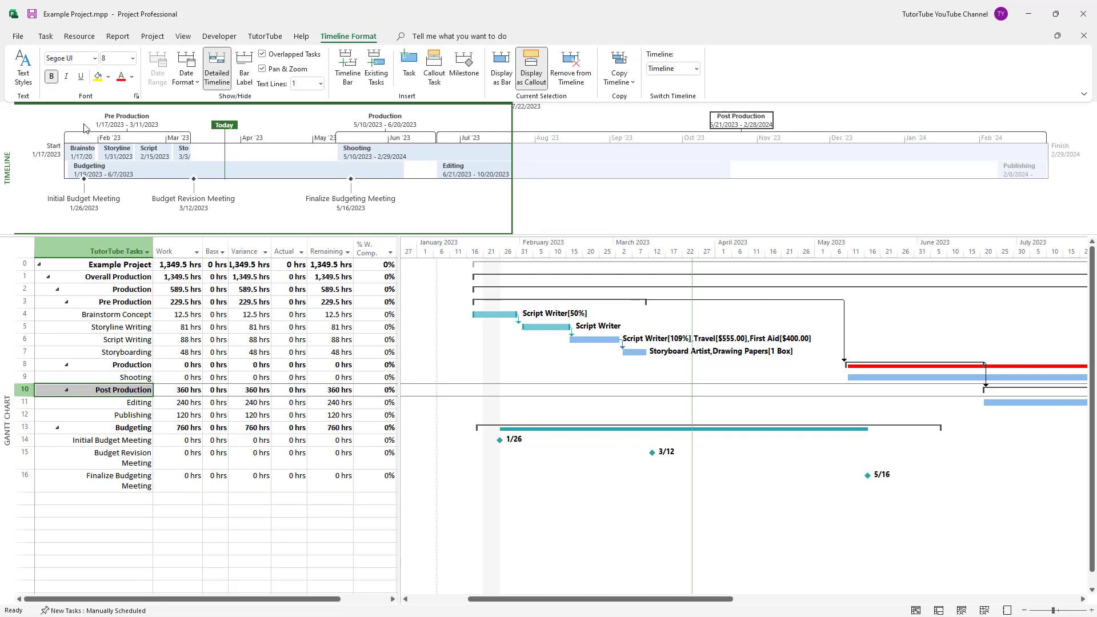
Check the three phase callouts and the Storyline and Storyboarding bars beneath them
click(126, 128)
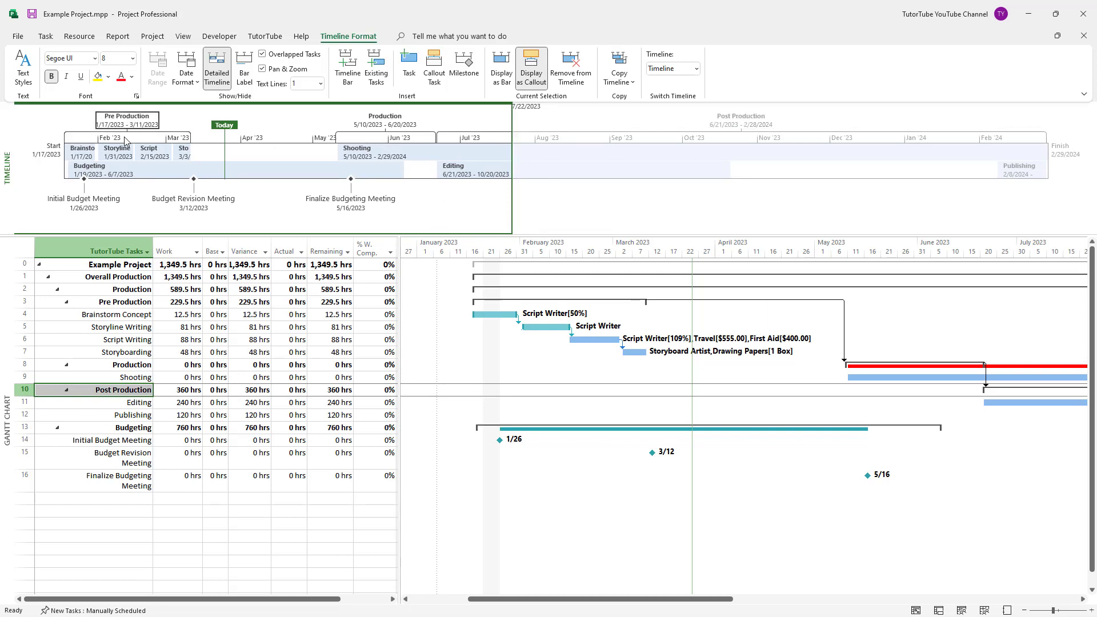
click(126, 140)
click(128, 151)
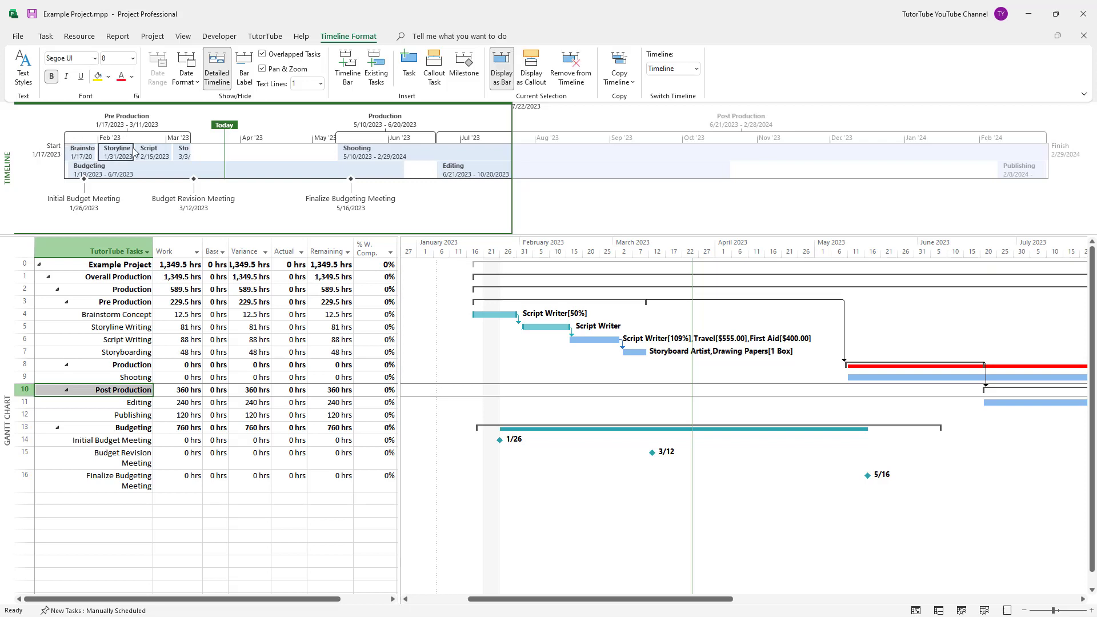
click(151, 152)
click(183, 152)
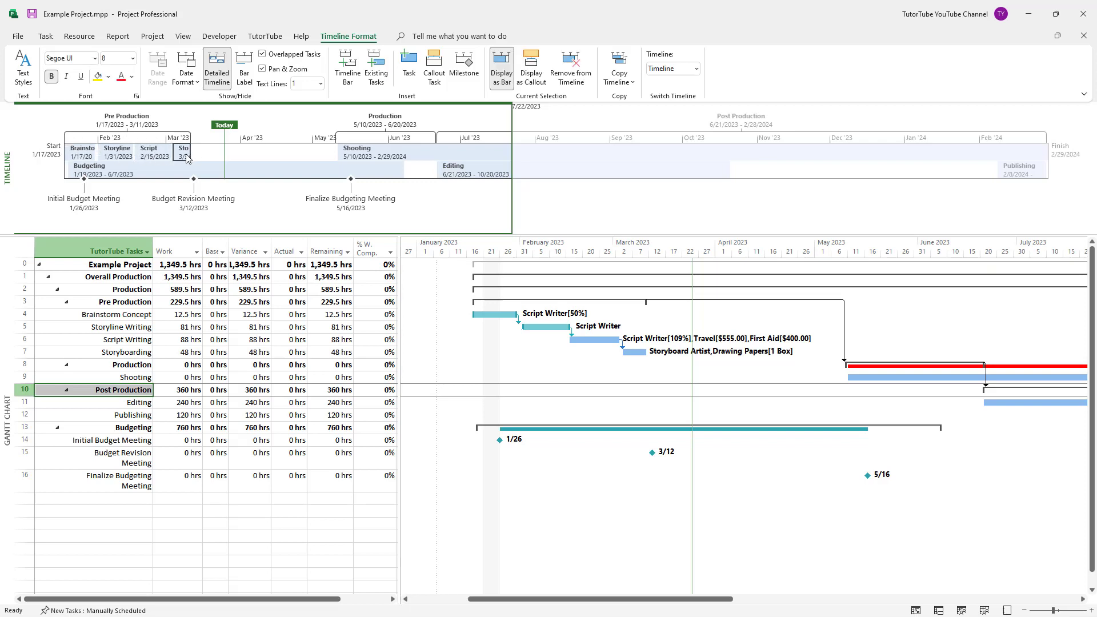
click(398, 123)
click(422, 140)
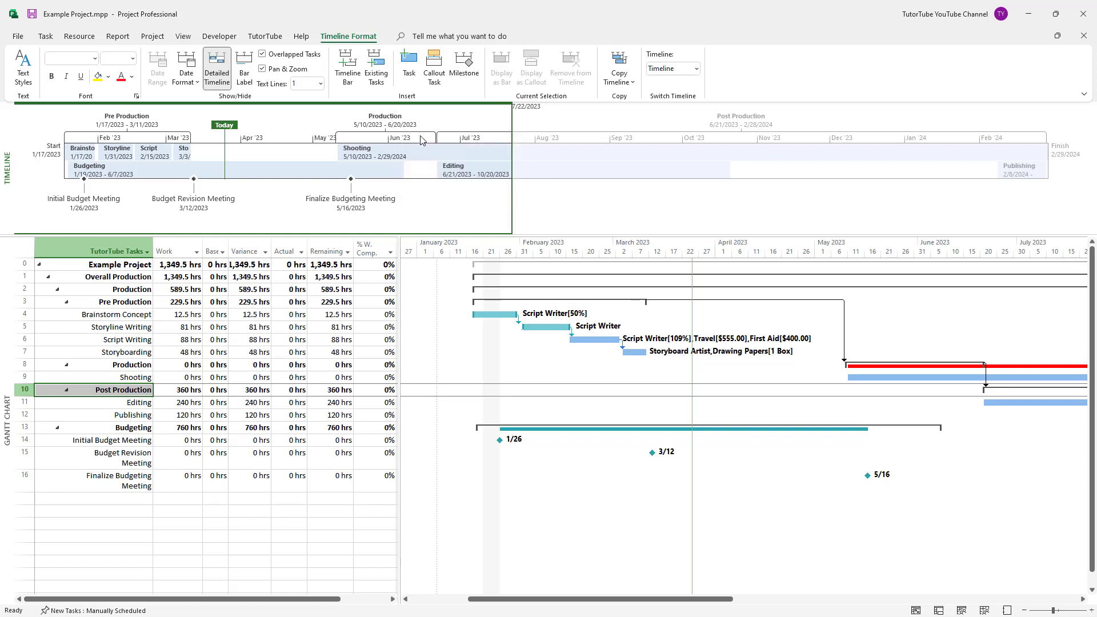
click(746, 119)
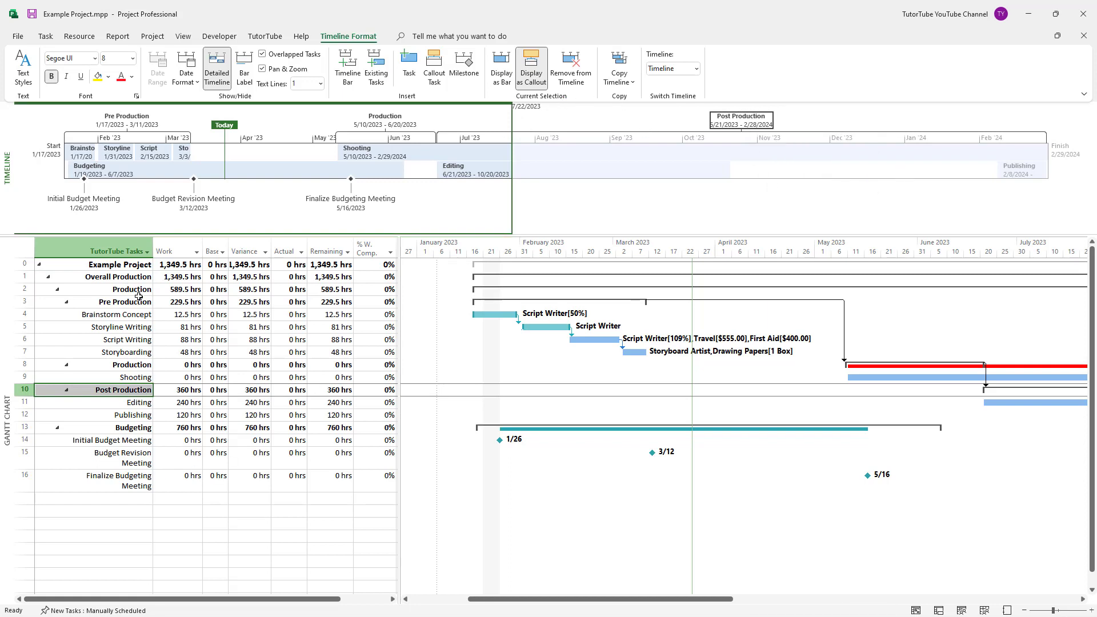
Add the Overall Production summary row (1/17/2023 – 2/29/2024) to the timeline and select its bar
click(136, 278)
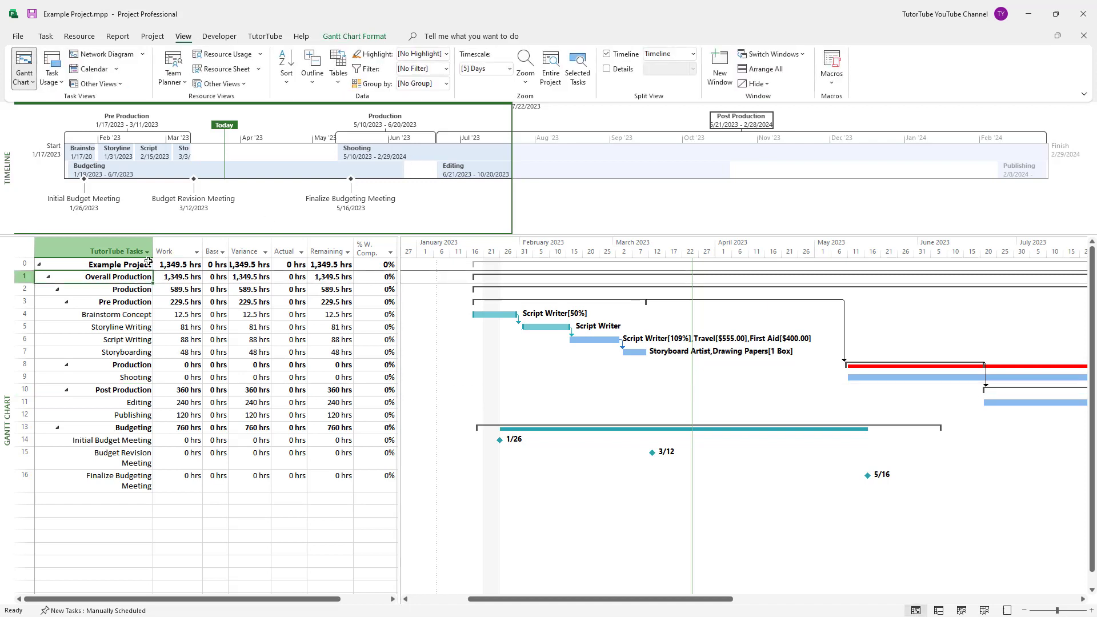
right_click(128, 280)
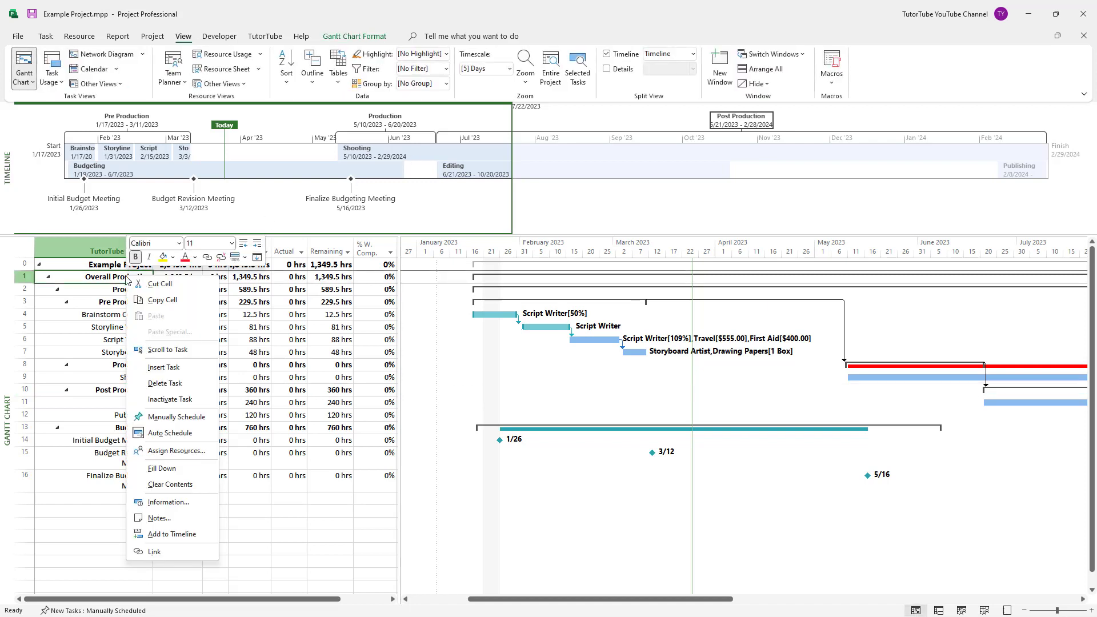
click(171, 534)
click(189, 149)
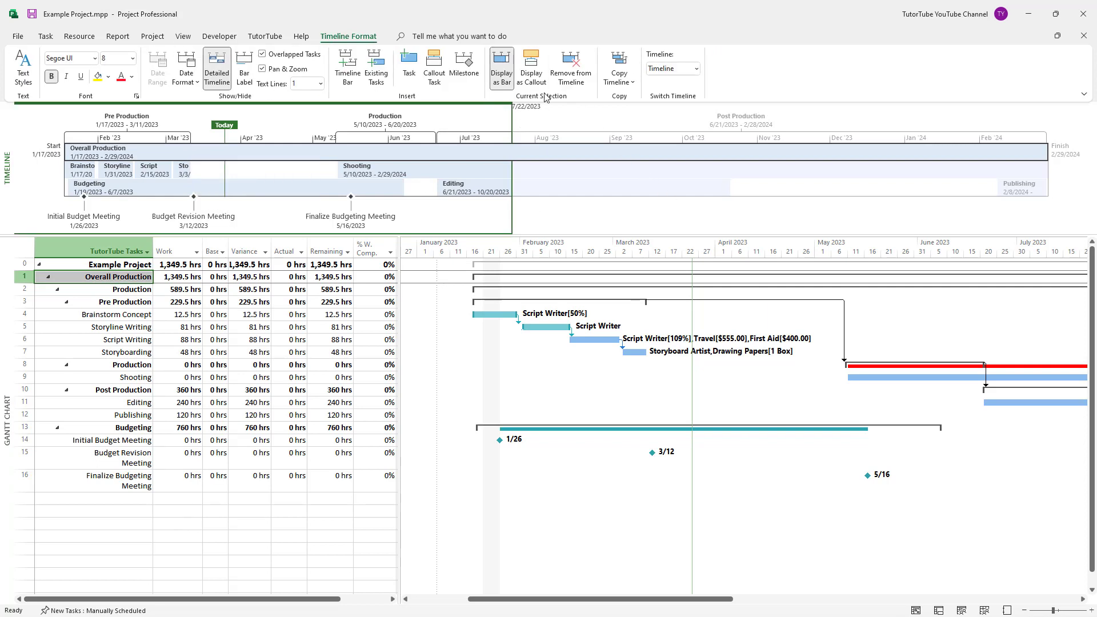
Turn the Overall Production bar into a callout, then remove it from the timeline
click(530, 73)
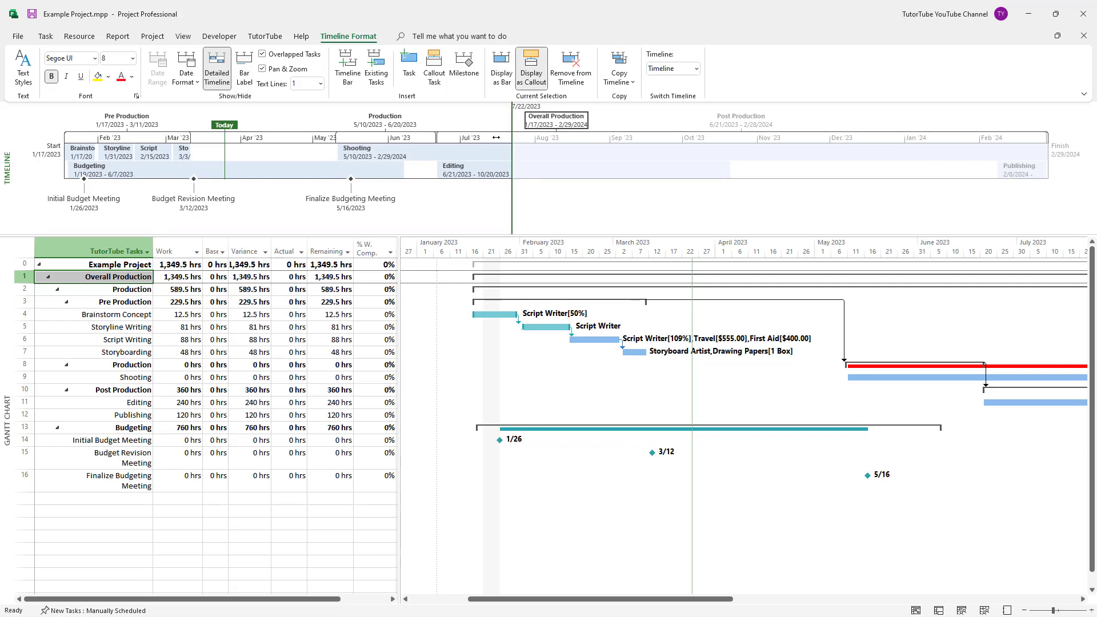
mouse_move(569, 121)
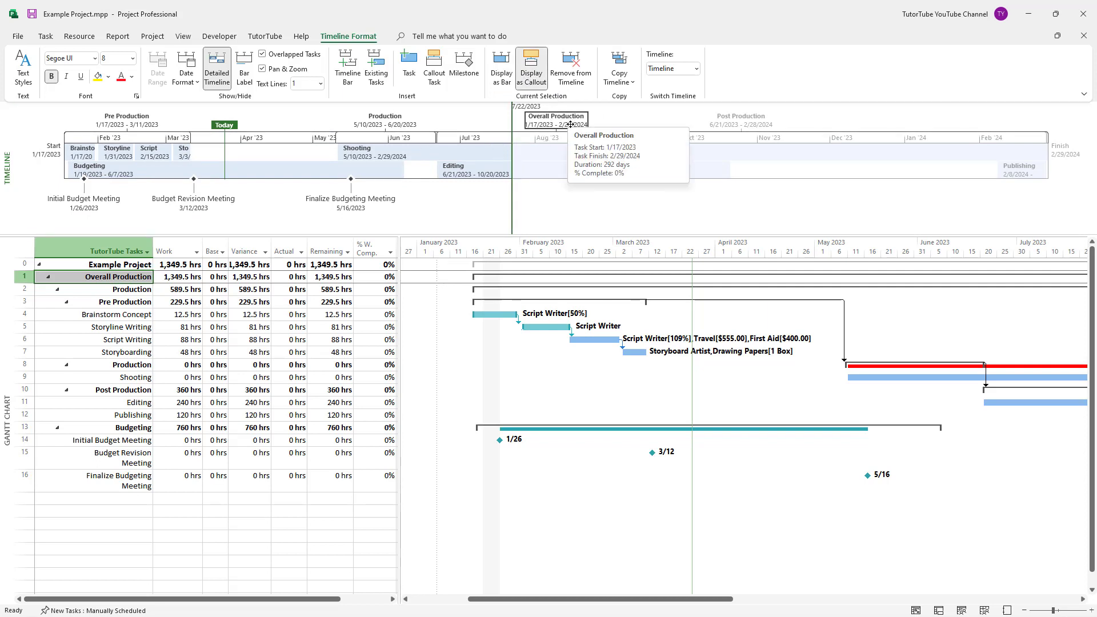
click(565, 82)
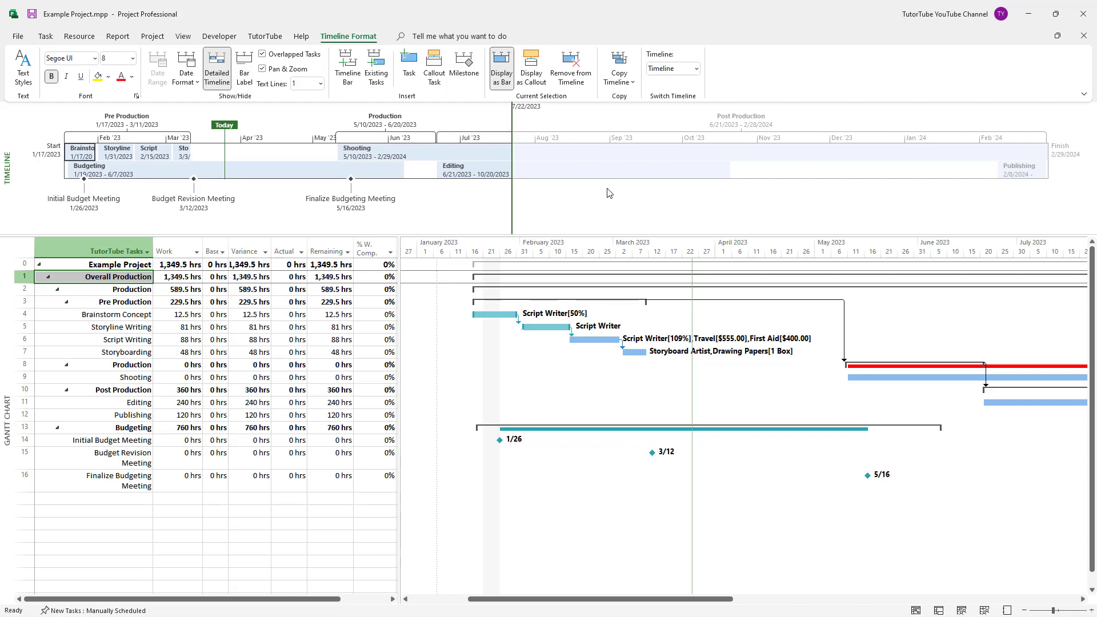